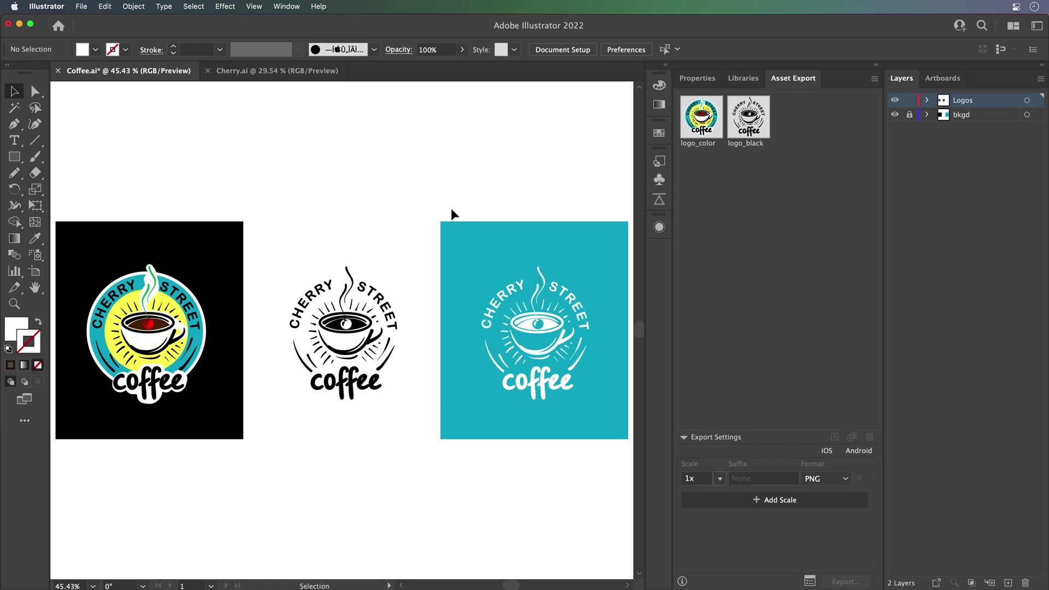
# Add the white logo as export asset logo_white and export all three logos to the Desktop
pyautogui.click(578, 389)
pyautogui.moveTo(525, 322); pyautogui.dragTo(763, 221)
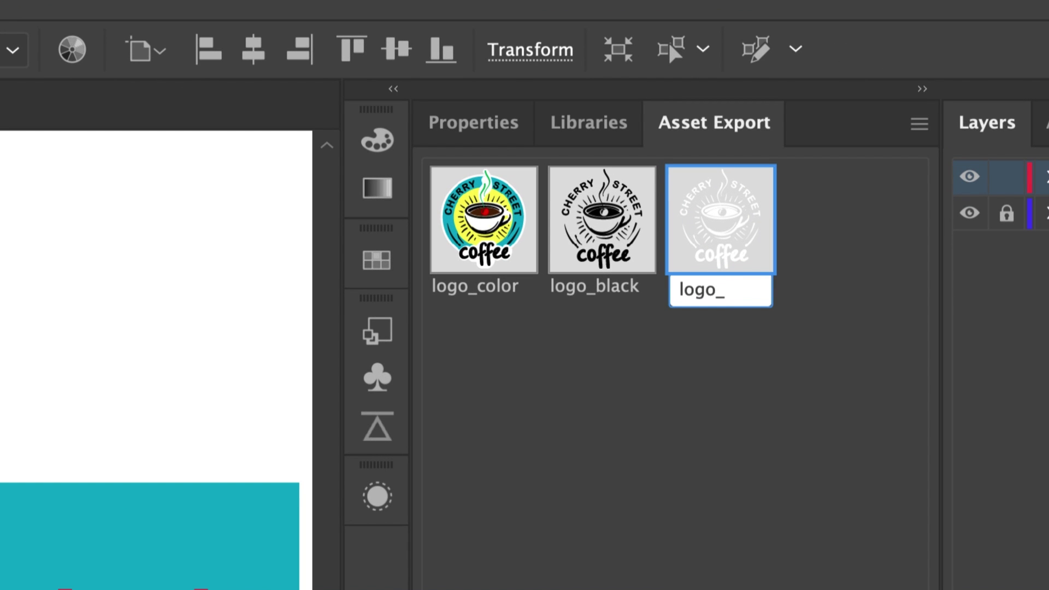
pyautogui.write('e')
pyautogui.press('Return')
pyautogui.keyDown('shift'); pyautogui.click(515, 257); pyautogui.keyUp('shift')
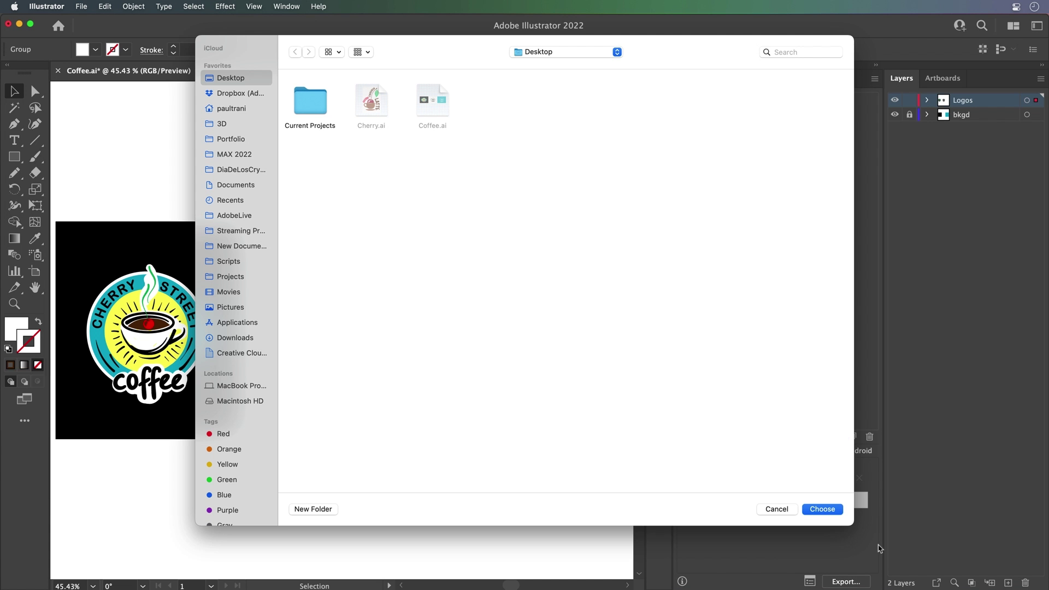
pyautogui.click(816, 509)
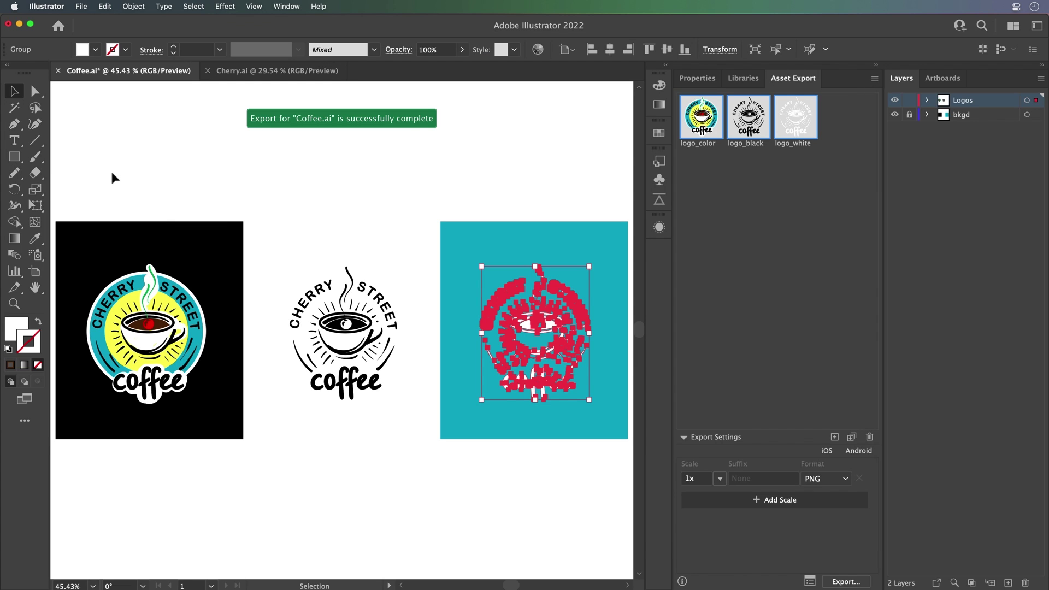
# Save the grouped Cherry Cinnamon Latte artwork from Cherry.ai into the Coffee library as 'latte'
pyautogui.click(242, 73)
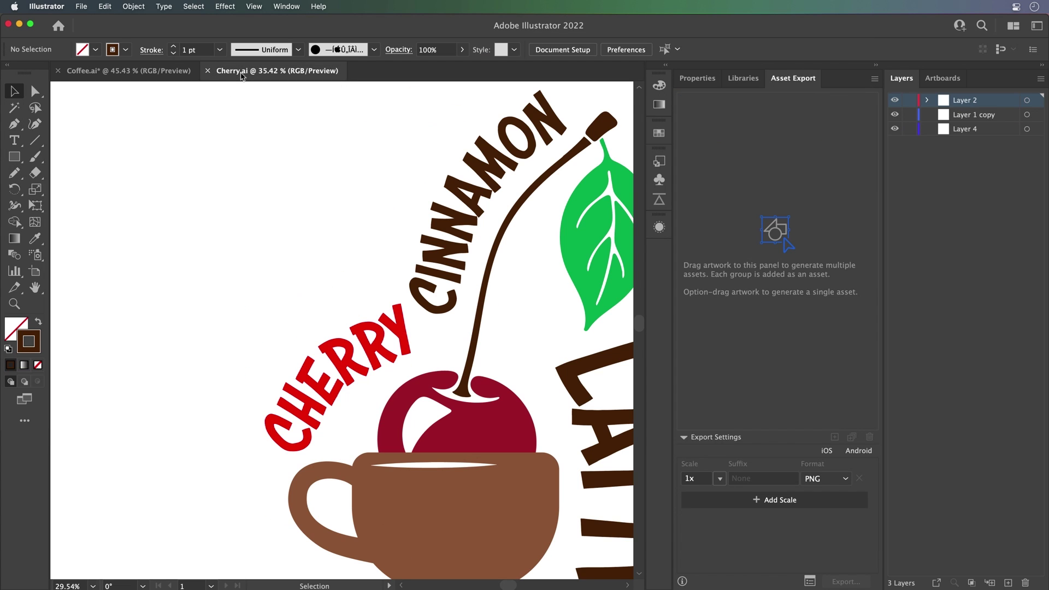
pyautogui.press('super+0')
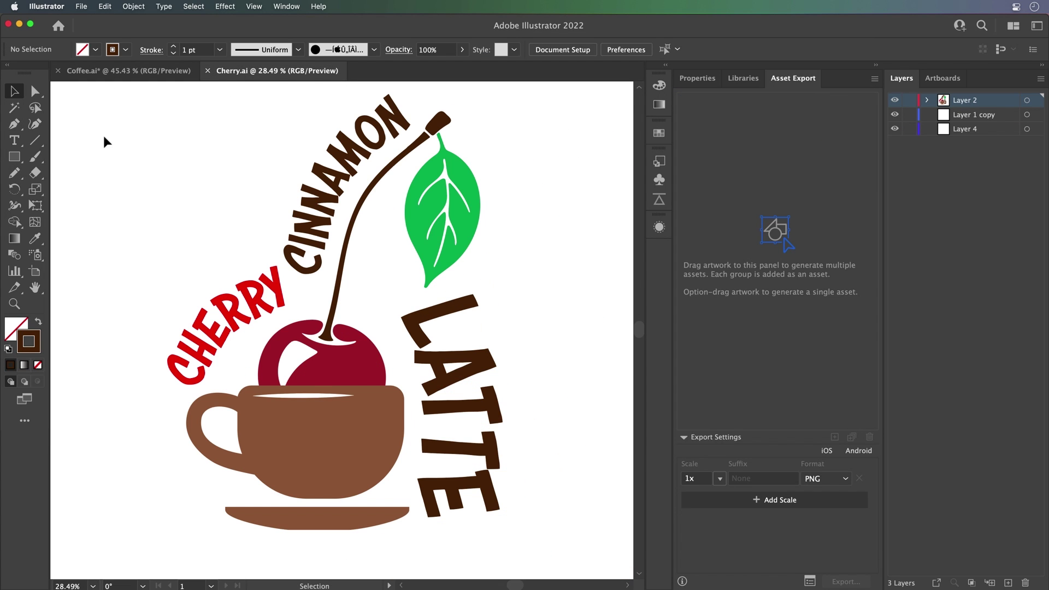
pyautogui.press('super+z')
pyautogui.press('super+z')
pyautogui.press('super+z')
pyautogui.press('super+z')
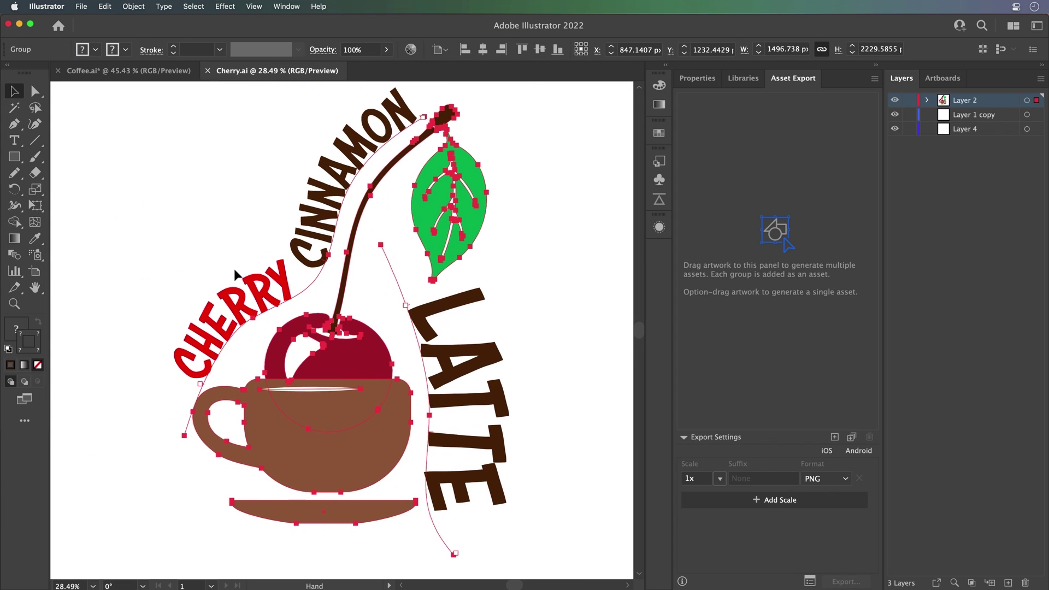
pyautogui.click(755, 79)
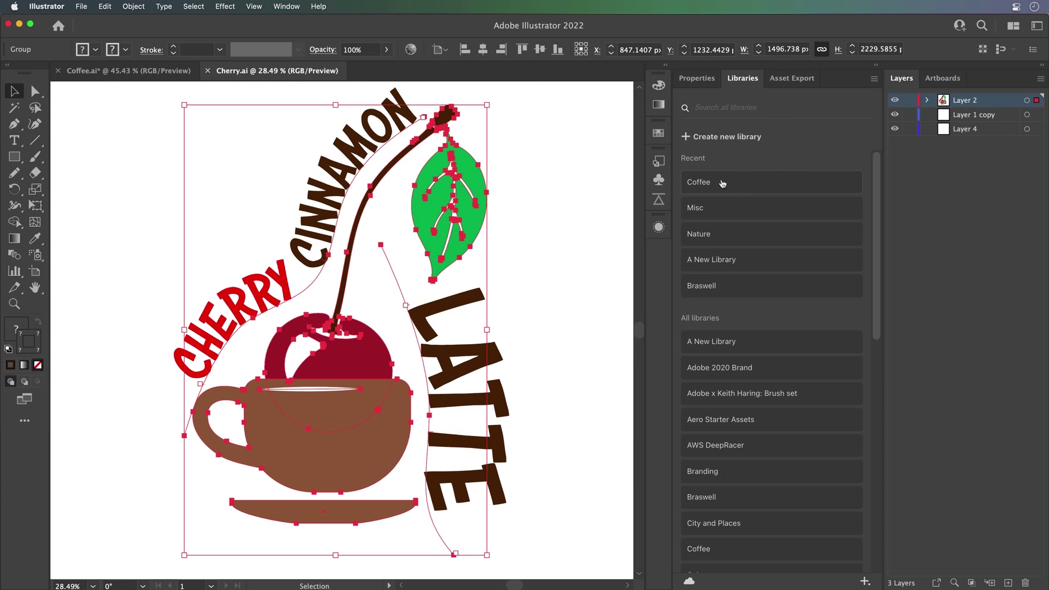
pyautogui.click(723, 184)
pyautogui.moveTo(349, 157); pyautogui.dragTo(780, 241)
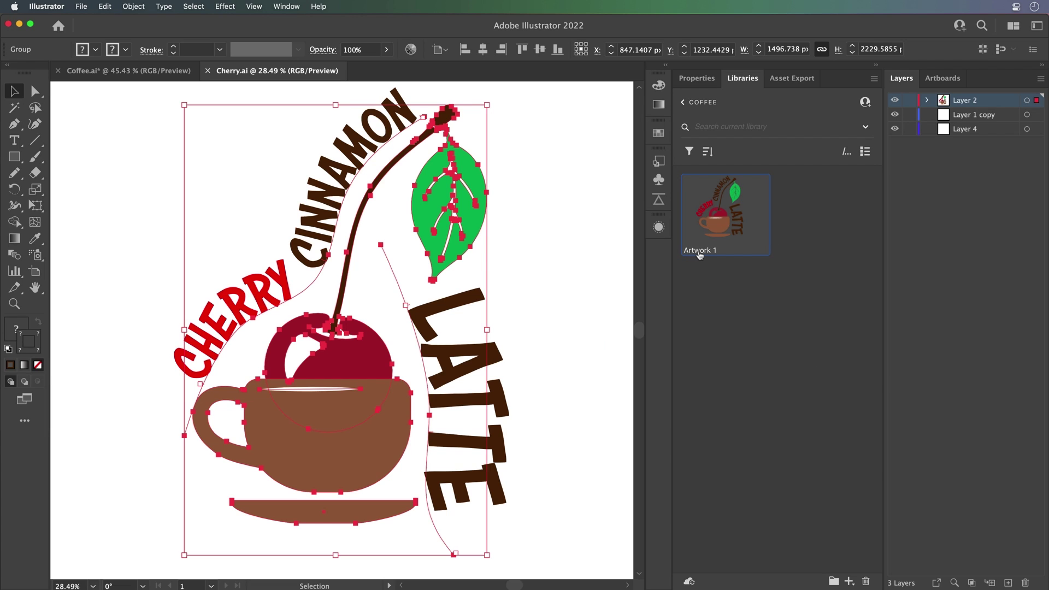
pyautogui.write('lat')
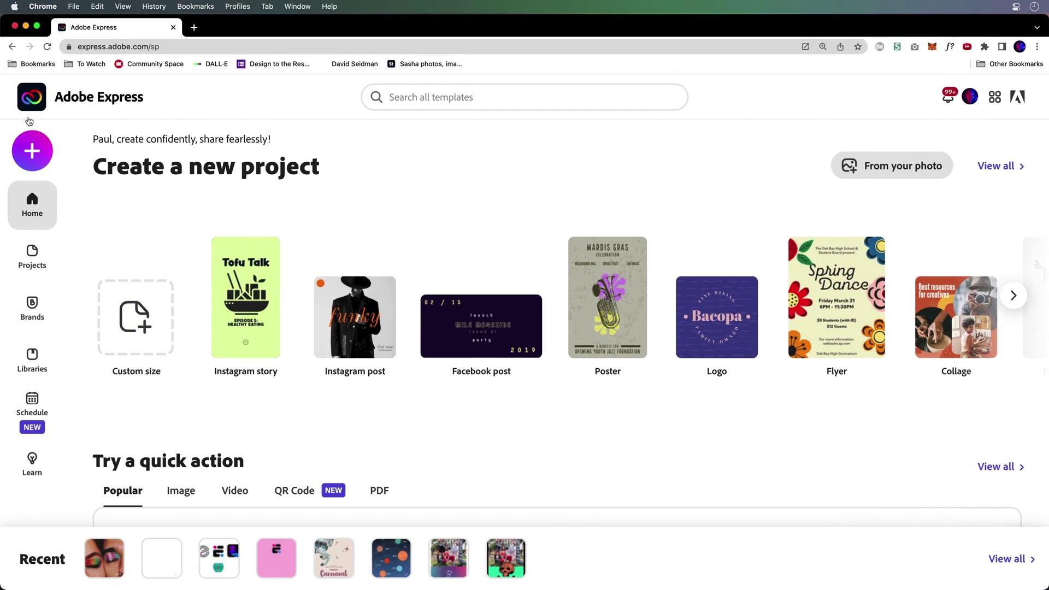
pyautogui.click(32, 149)
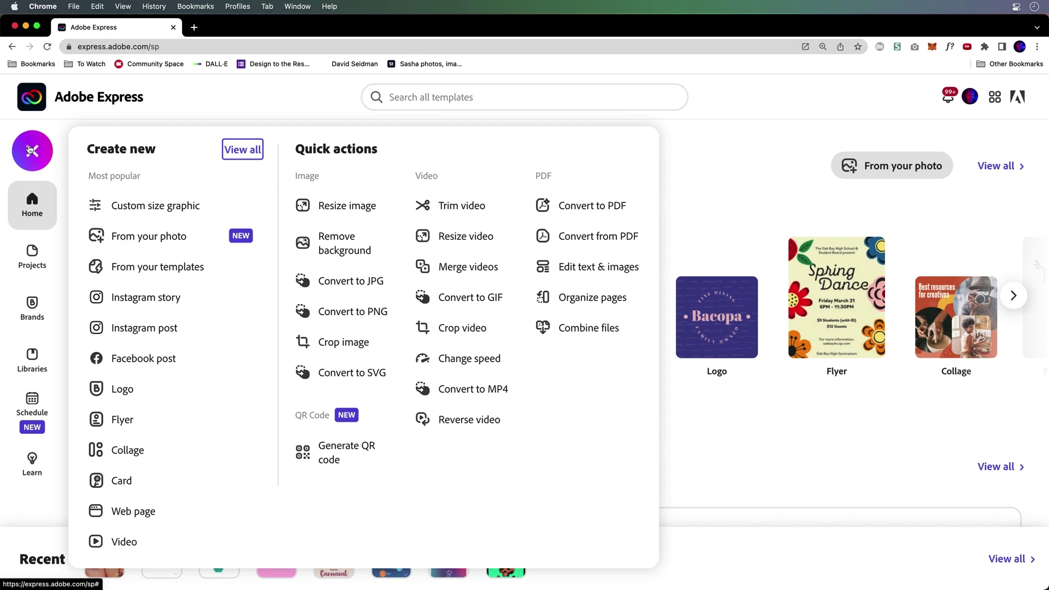
pyautogui.click(129, 301)
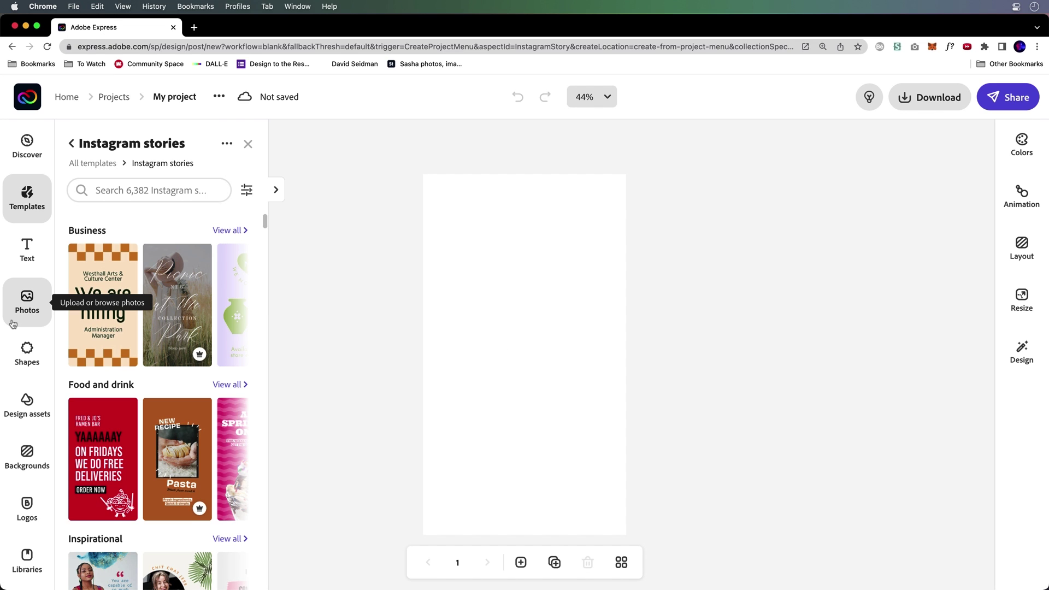
pyautogui.click(14, 322)
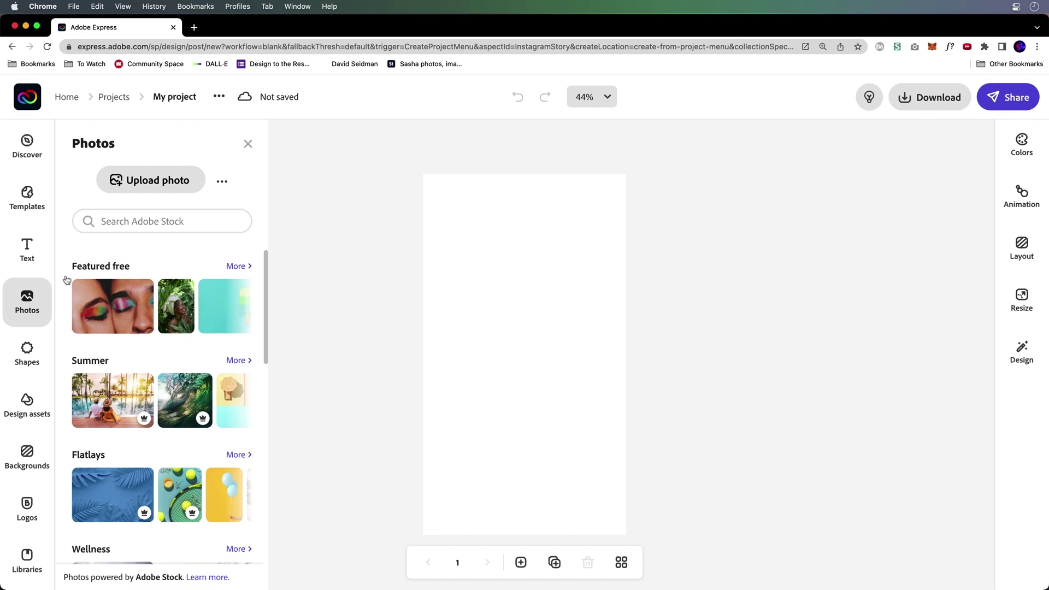
pyautogui.click(132, 182)
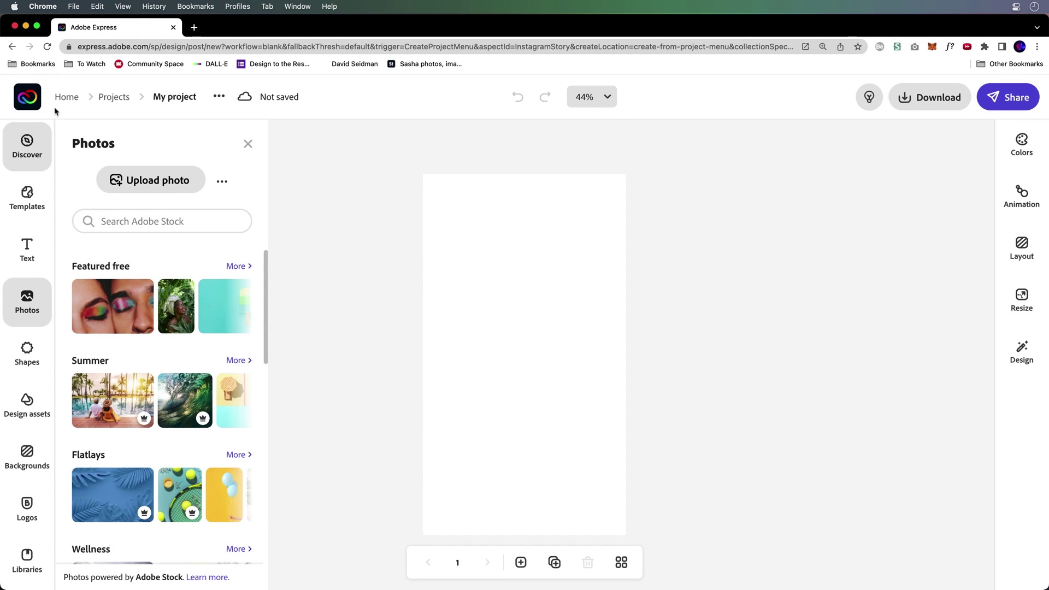
pyautogui.click(66, 97)
pyautogui.click(653, 374)
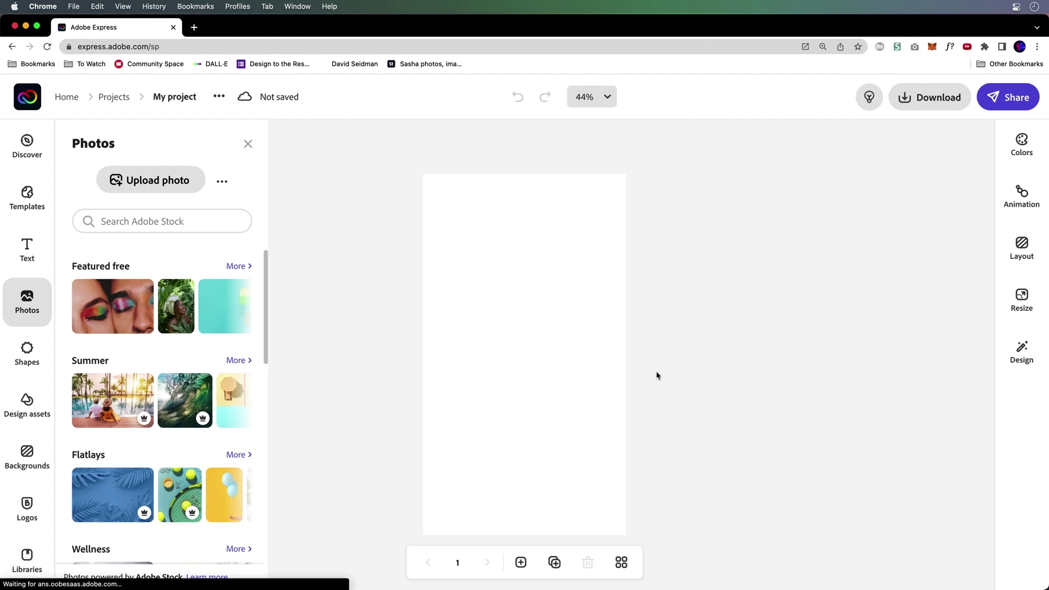
# Start a new brand with logo_color.png as its logo and teal #00AAD1 as its colour
pyautogui.click(25, 315)
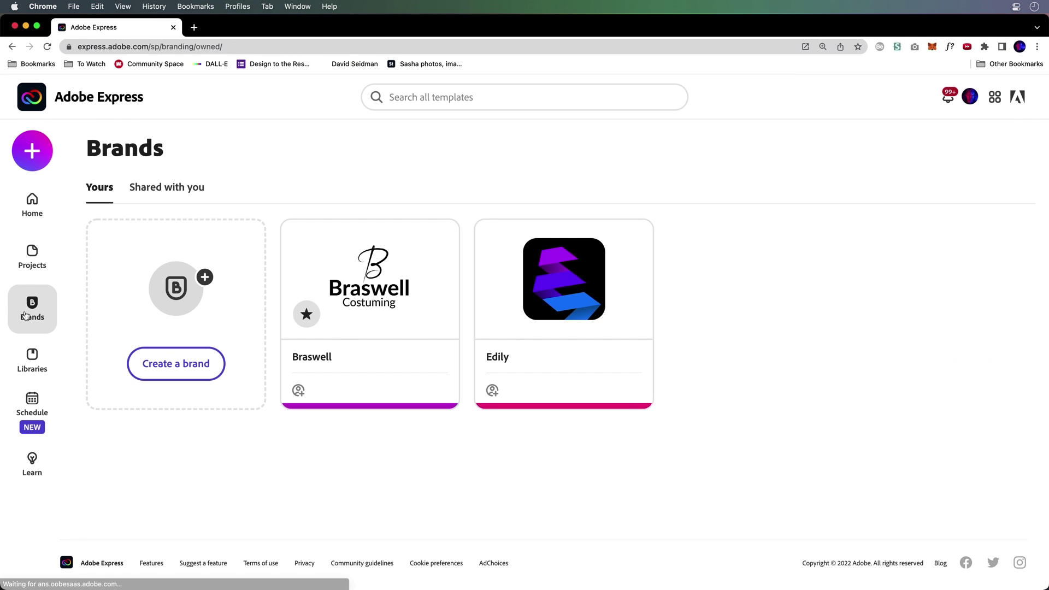
pyautogui.click(176, 366)
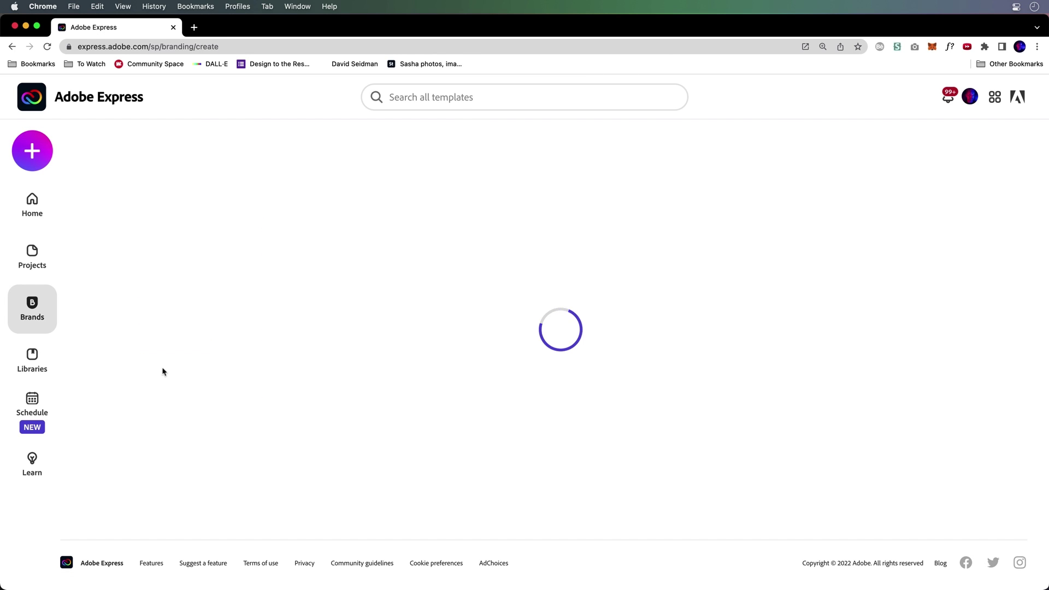
pyautogui.click(319, 364)
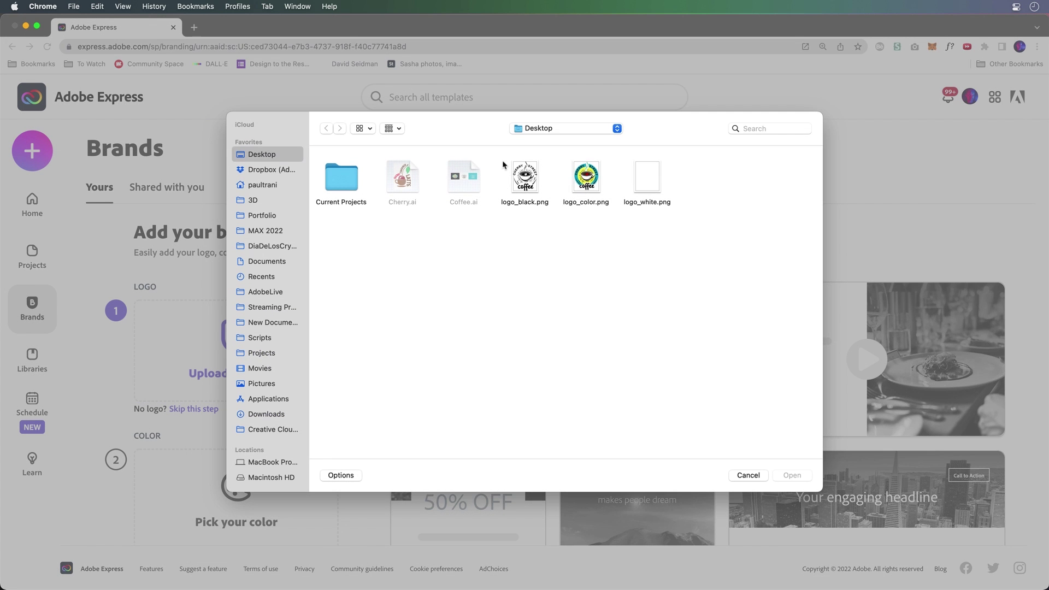
pyautogui.click(792, 476)
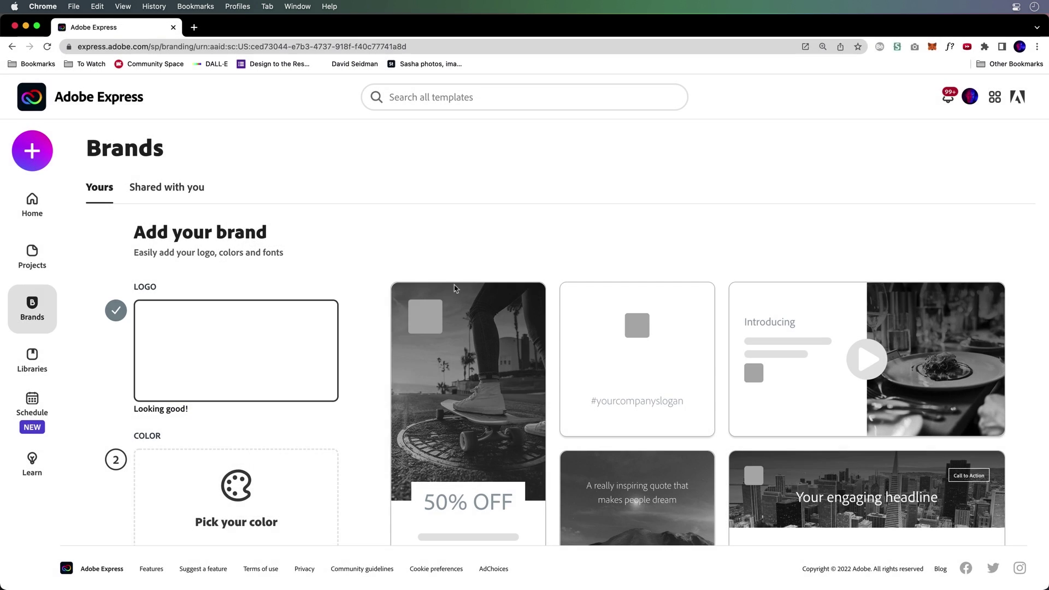
pyautogui.click(239, 479)
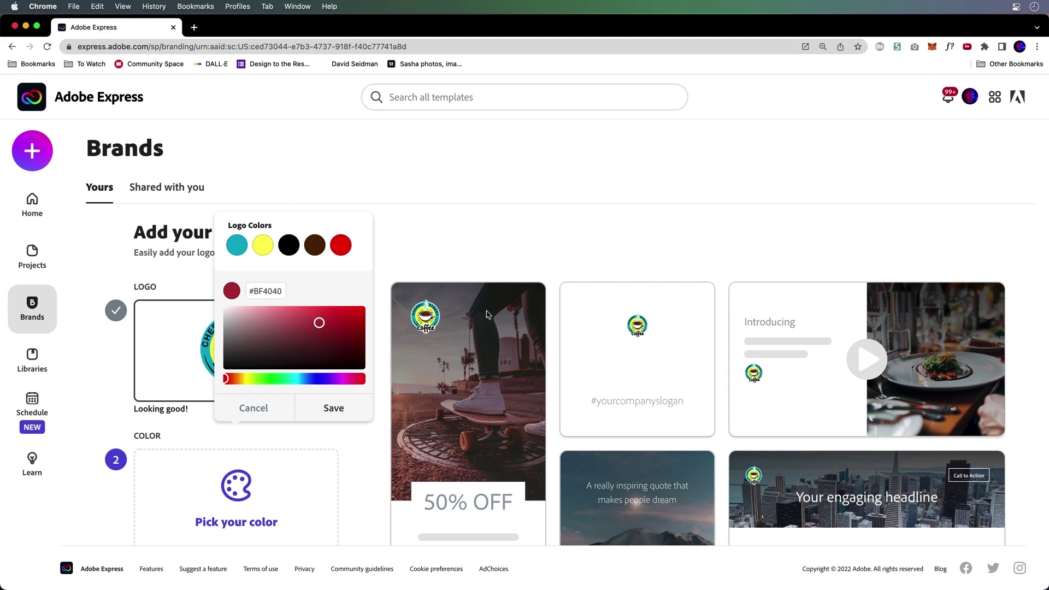
pyautogui.click(238, 245)
pyautogui.click(334, 408)
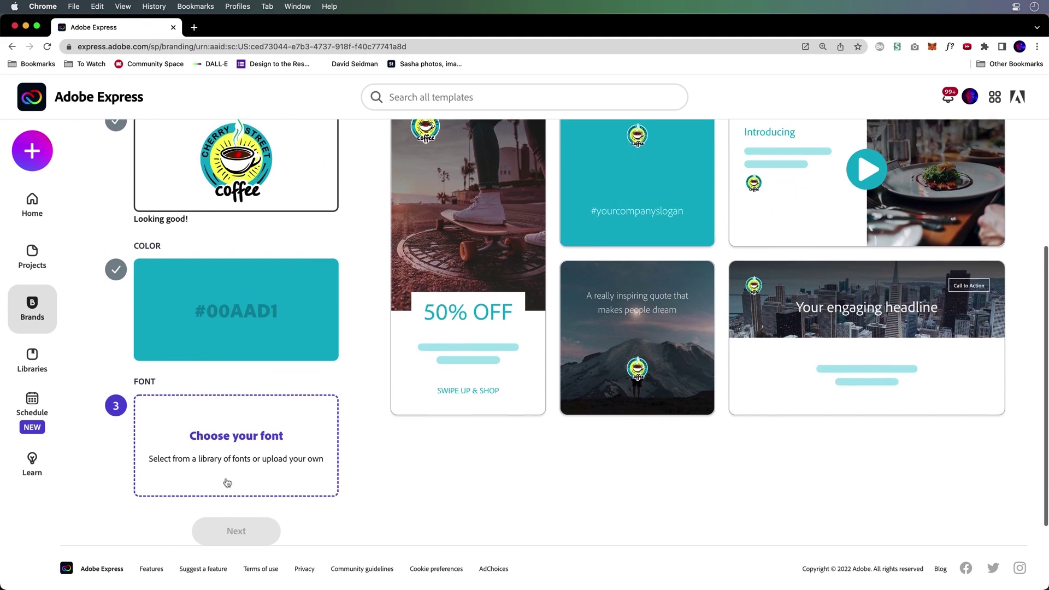
# Set Futura PT Medium as the brand font and create the brand named Coffee
pyautogui.click(332, 414)
pyautogui.click(392, 381)
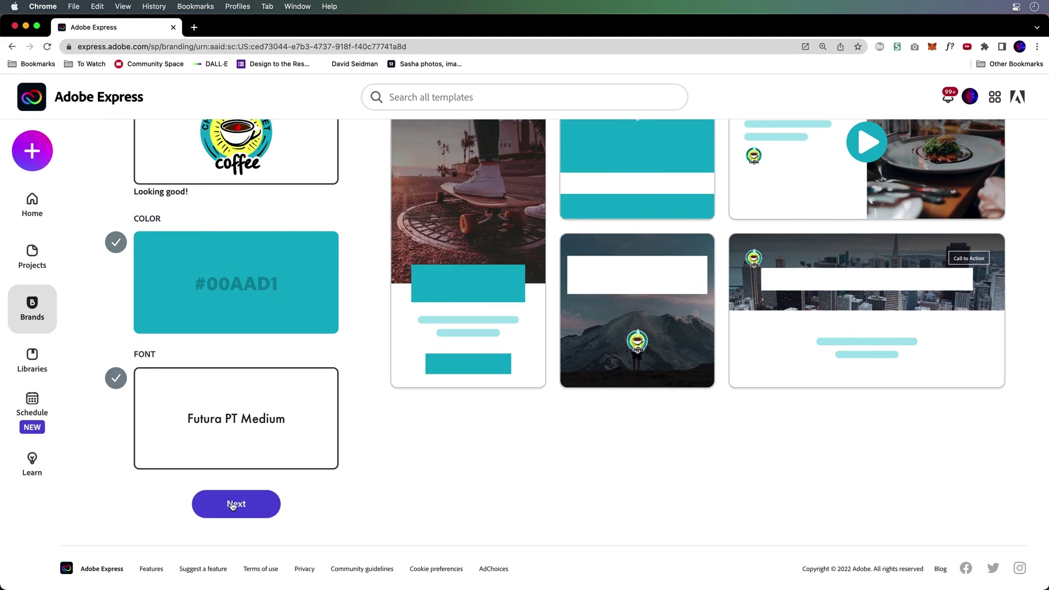
pyautogui.click(233, 506)
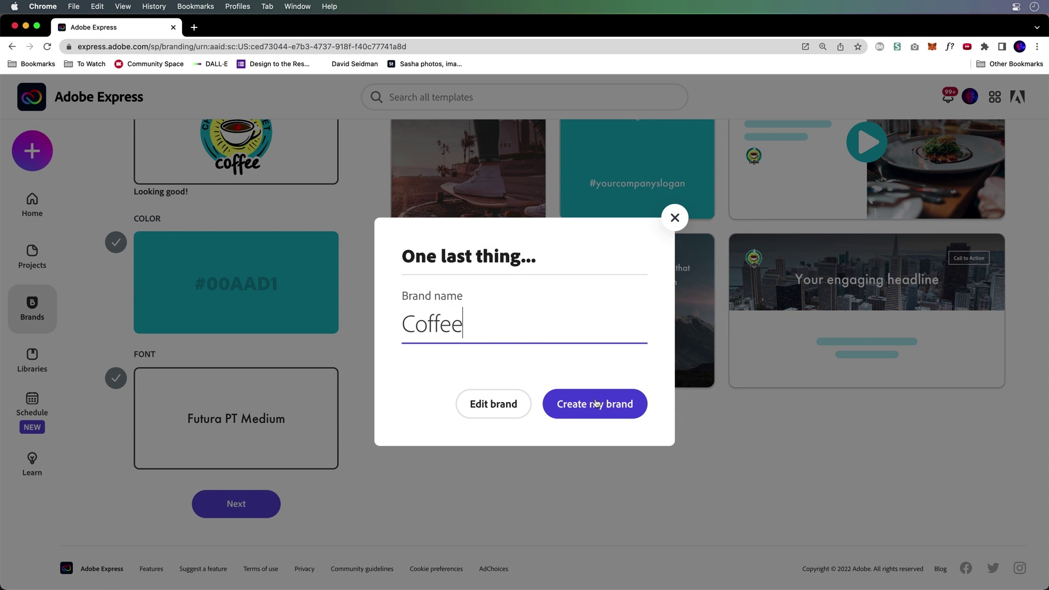
pyautogui.click(596, 405)
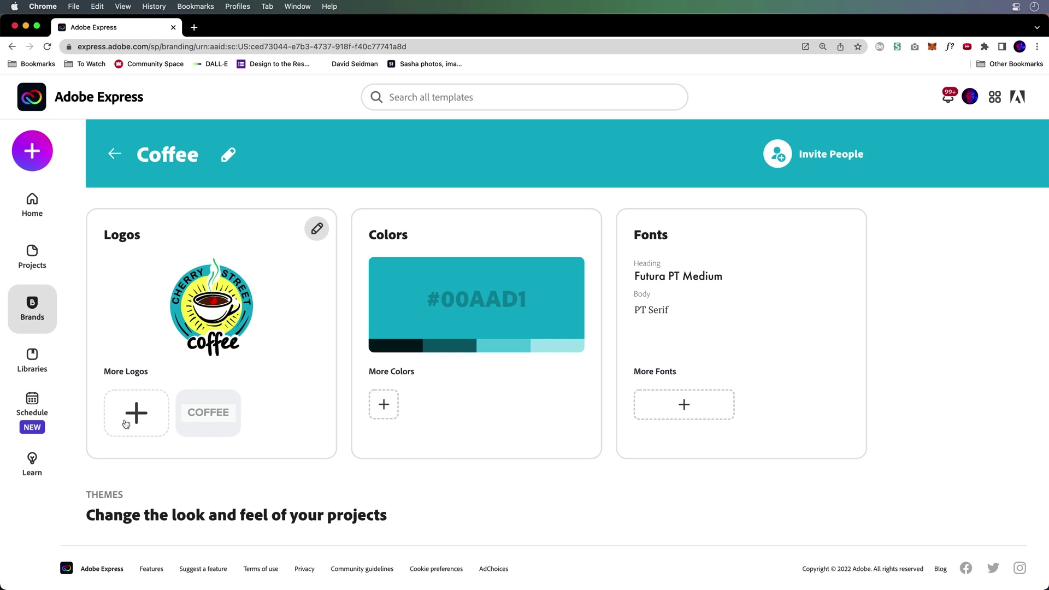
# Add the black and white Cherry Street logos, including logo_black.png, as extra Coffee brand logos
pyautogui.click(126, 424)
pyautogui.click(481, 447)
pyautogui.doubleClick(651, 178)
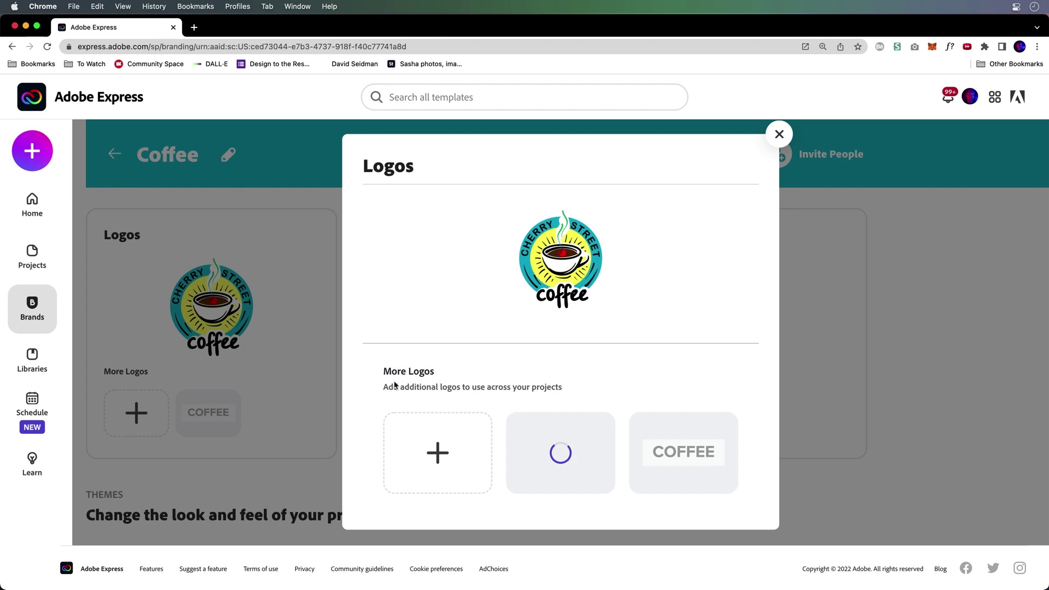
pyautogui.click(428, 463)
pyautogui.doubleClick(519, 184)
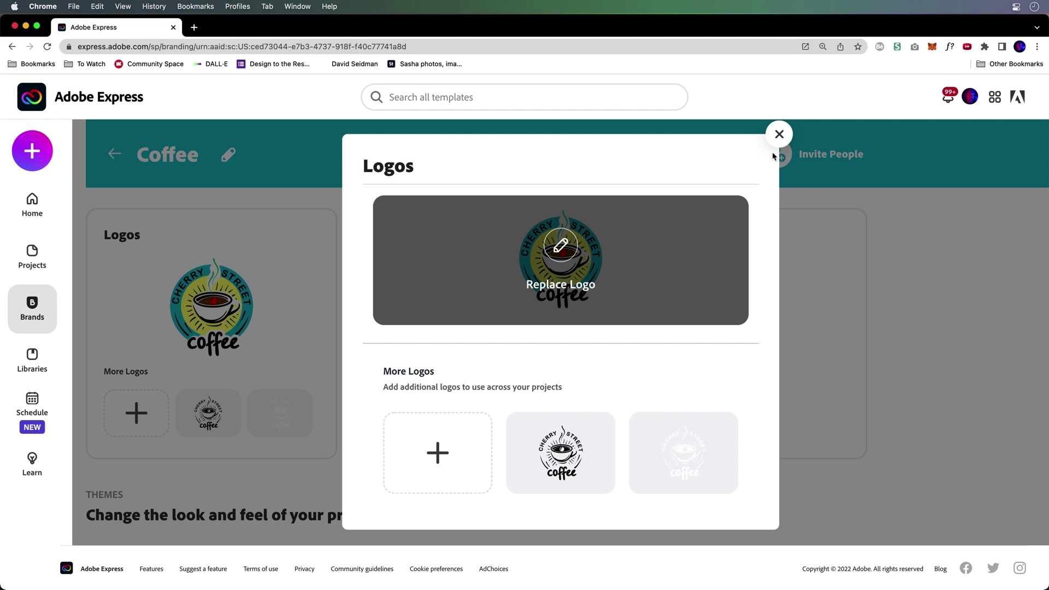
pyautogui.click(779, 134)
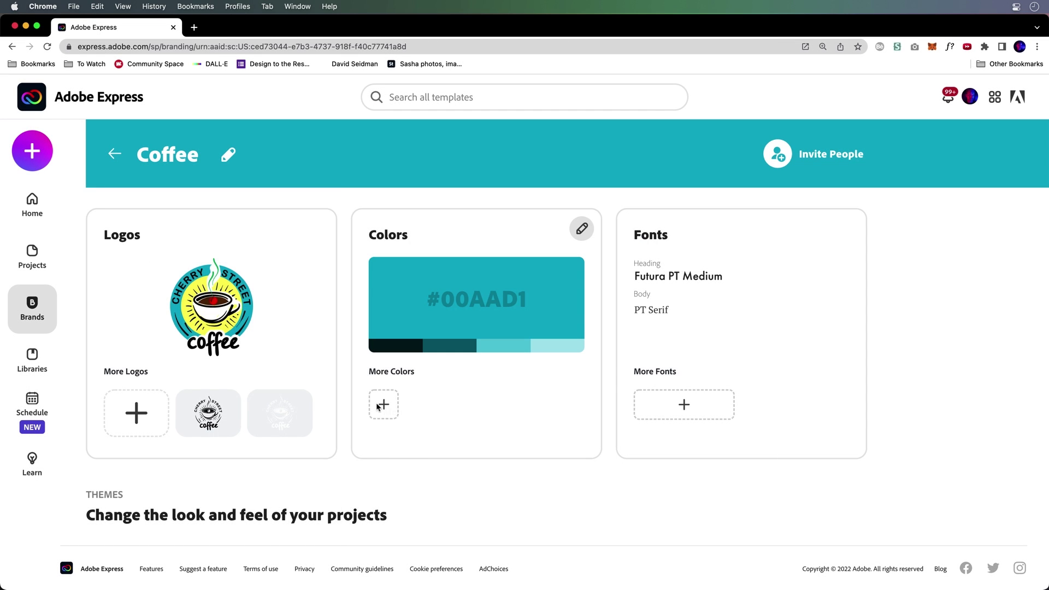
# Save black, brown, yellow and red swatches under More Colors, then open the Coffee sharing invitation
pyautogui.click(378, 407)
pyautogui.click(554, 525)
pyautogui.click(406, 477)
pyautogui.click(558, 418)
pyautogui.click(554, 525)
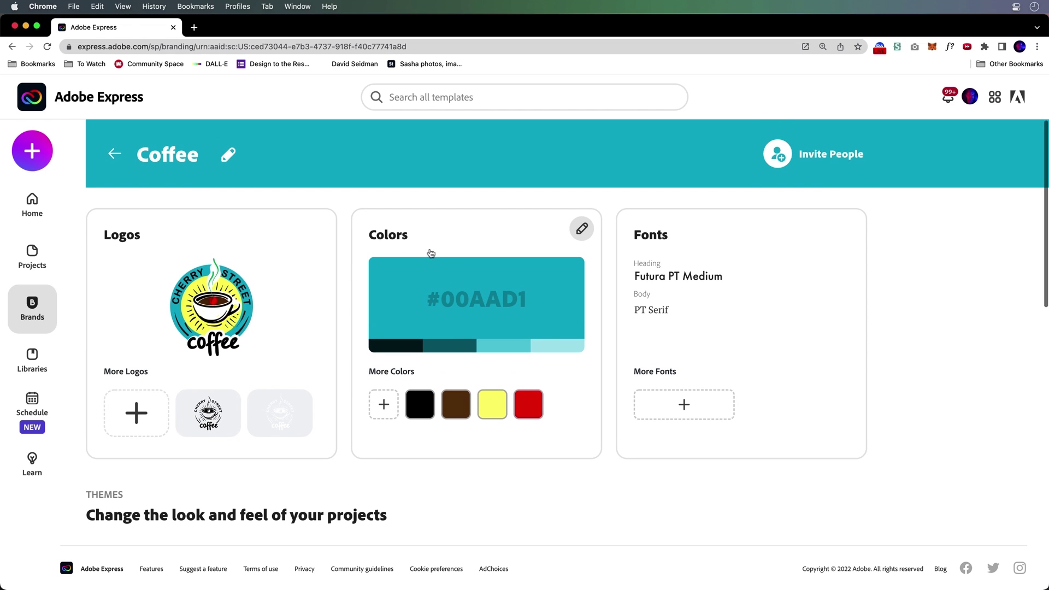
pyautogui.click(815, 157)
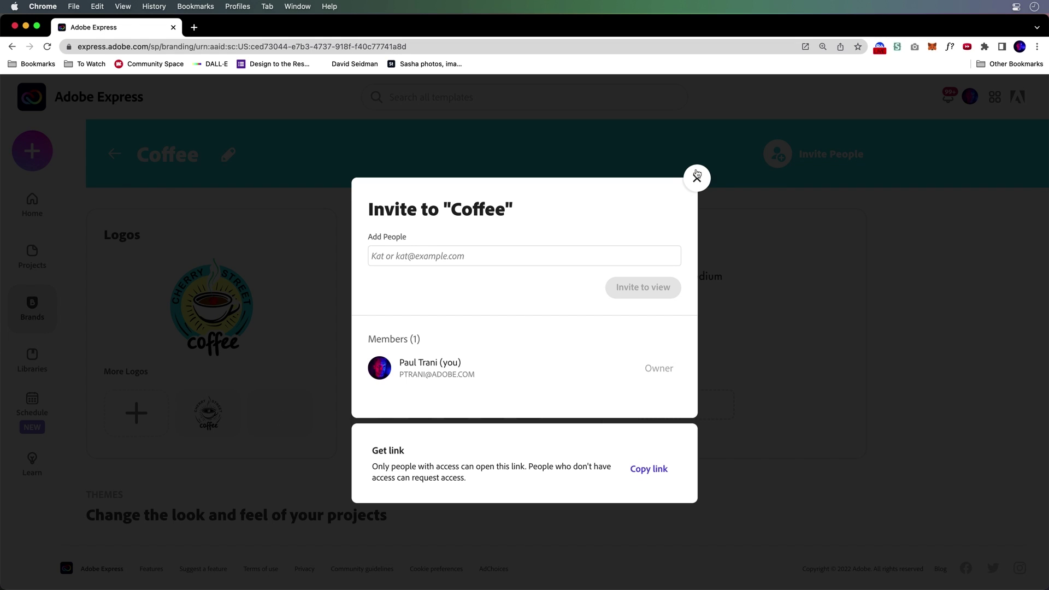
# Close the invitation, return to Brands and set Coffee as the default brand
pyautogui.click(696, 176)
pyautogui.click(110, 154)
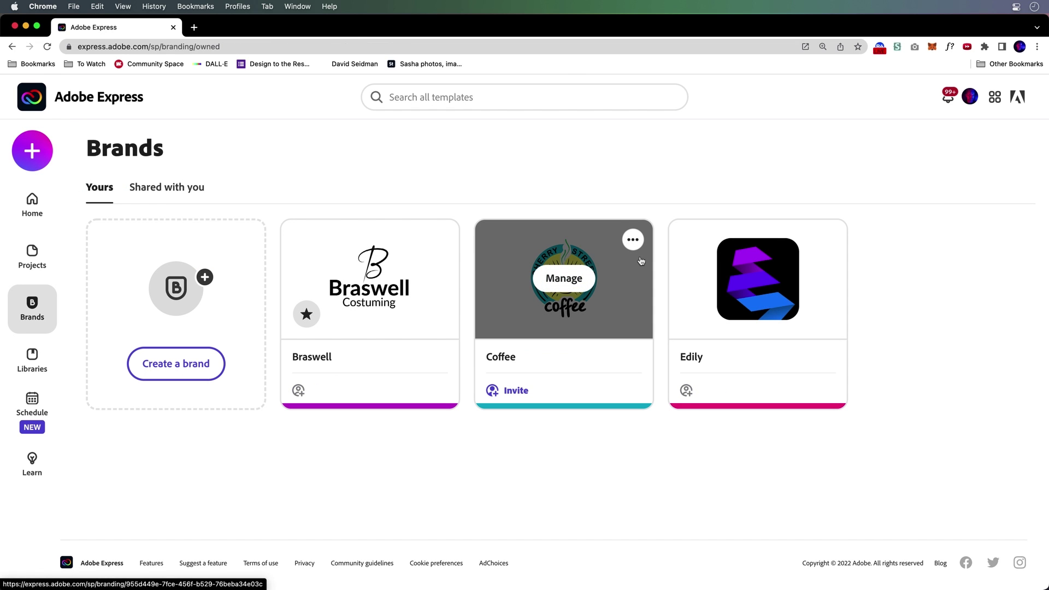
pyautogui.click(633, 239)
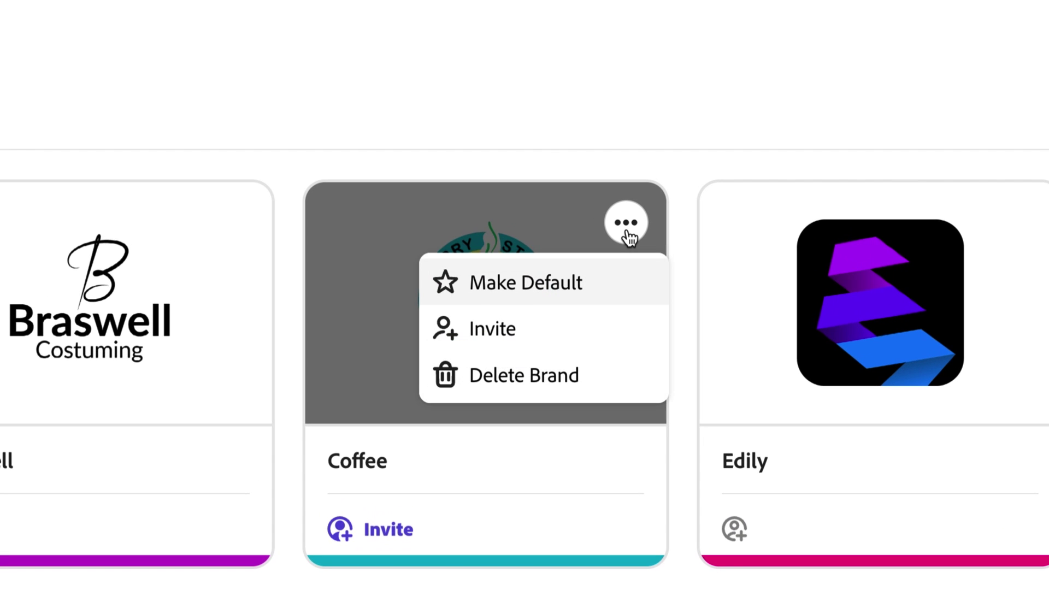
pyautogui.click(485, 284)
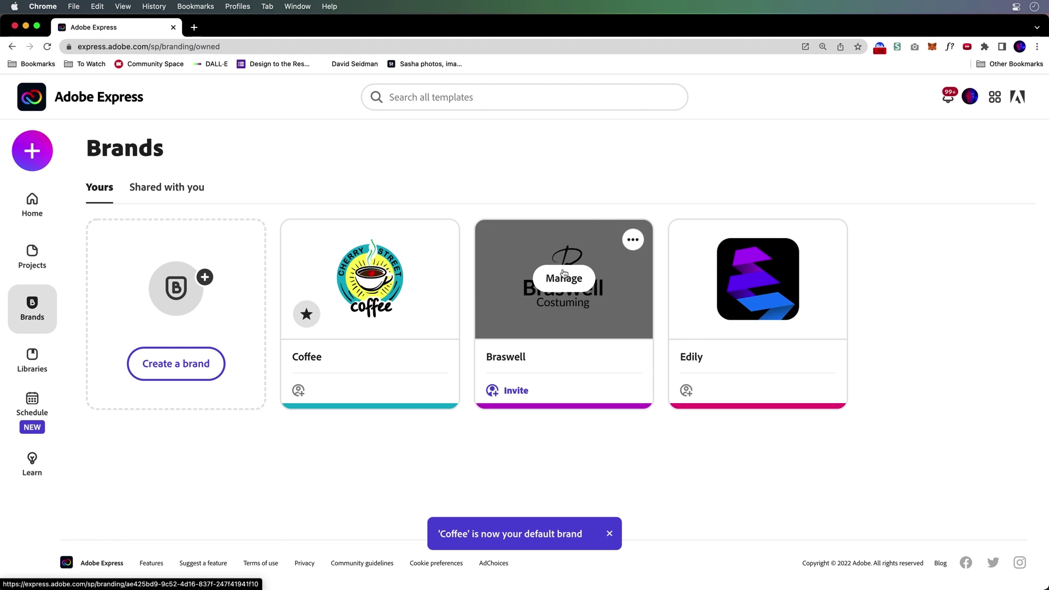
# Create a new Instagram story from the New Recipe Pasta food-and-drink template
pyautogui.click(18, 147)
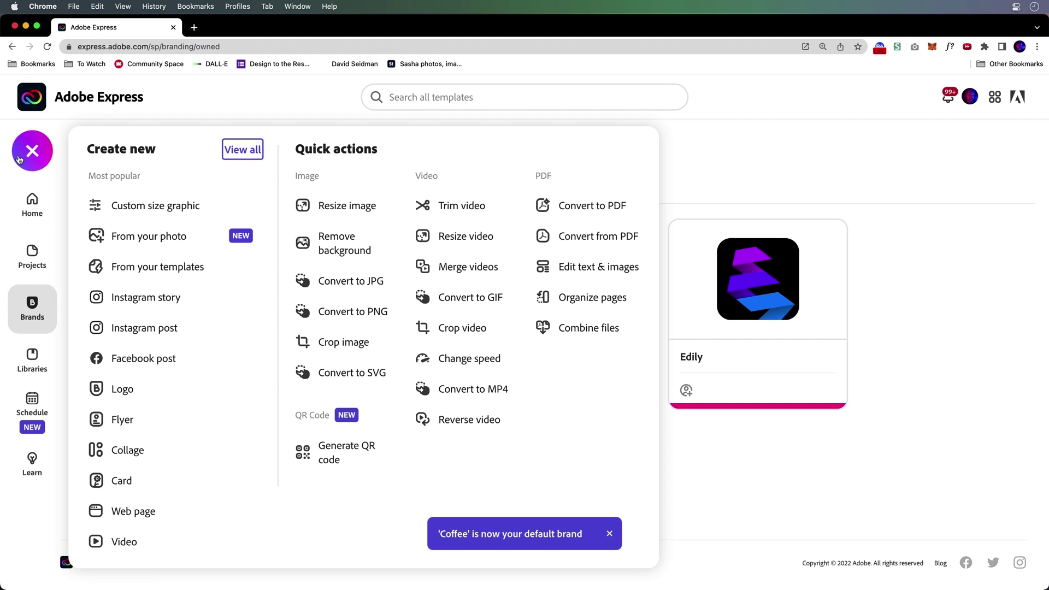
pyautogui.click(129, 299)
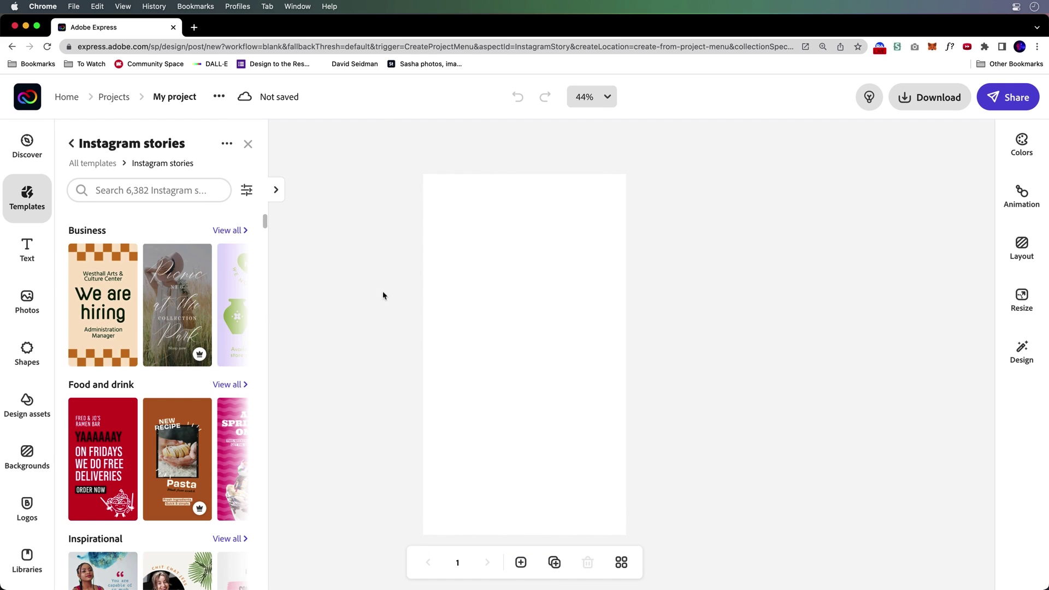
pyautogui.click(177, 459)
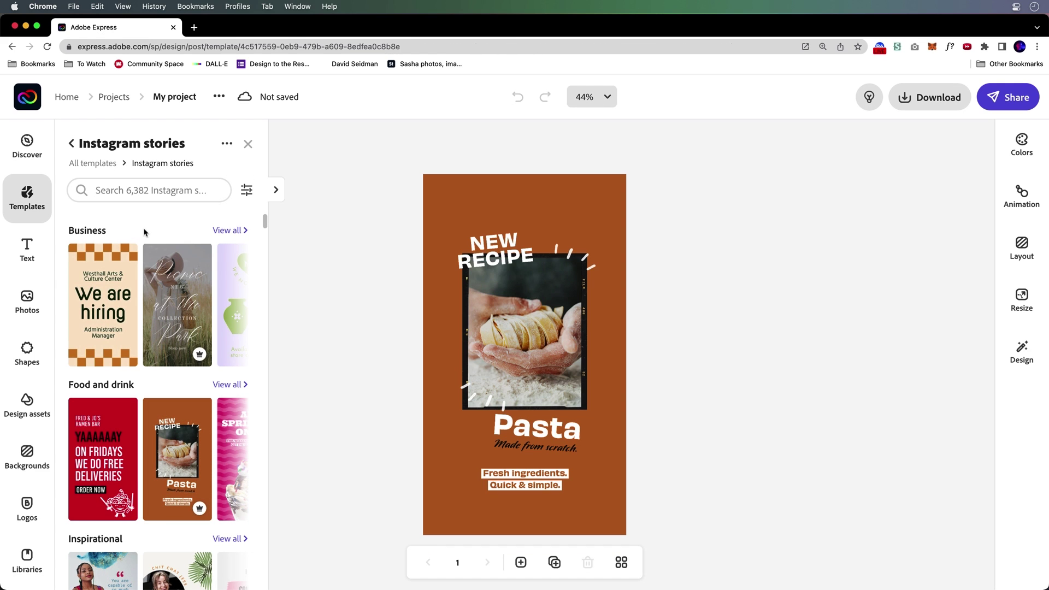
# Apply the Coffee brand, shuffle its colours three times, and start a new project from the checkered template
pyautogui.click(1022, 355)
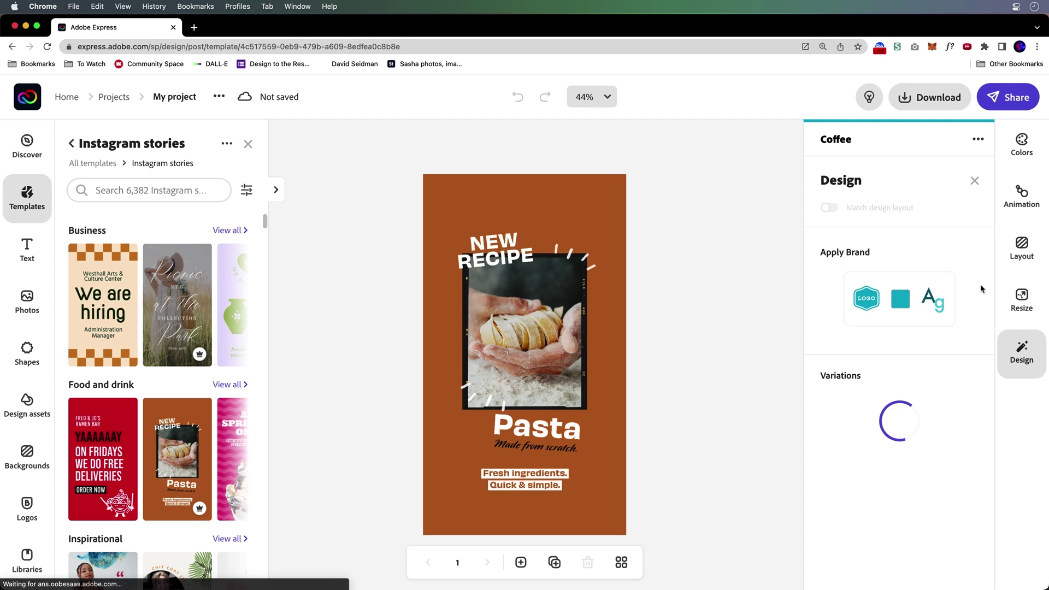
pyautogui.click(876, 308)
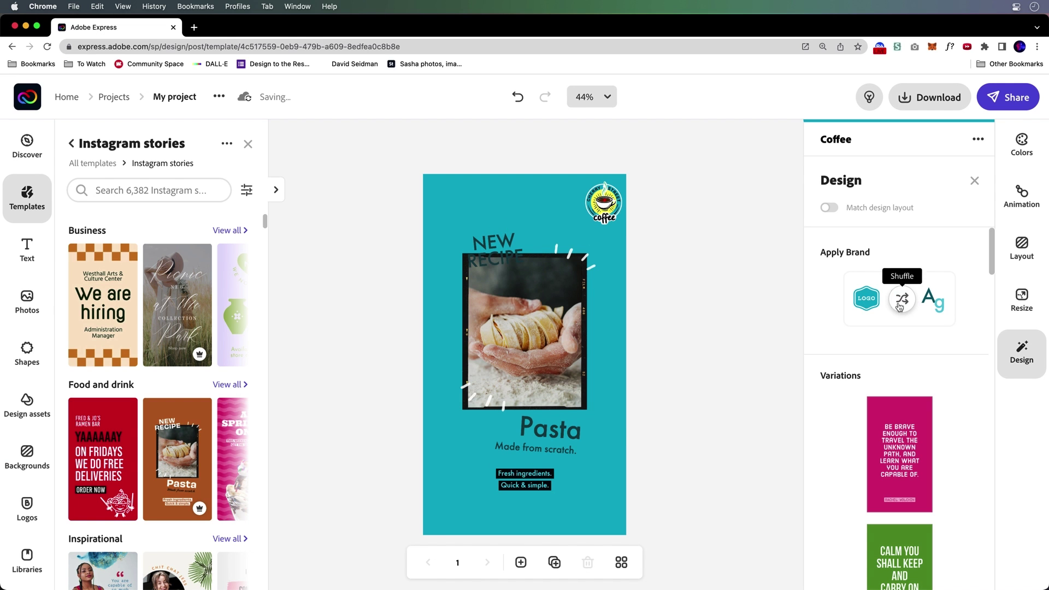
pyautogui.click(901, 304)
pyautogui.click(902, 303)
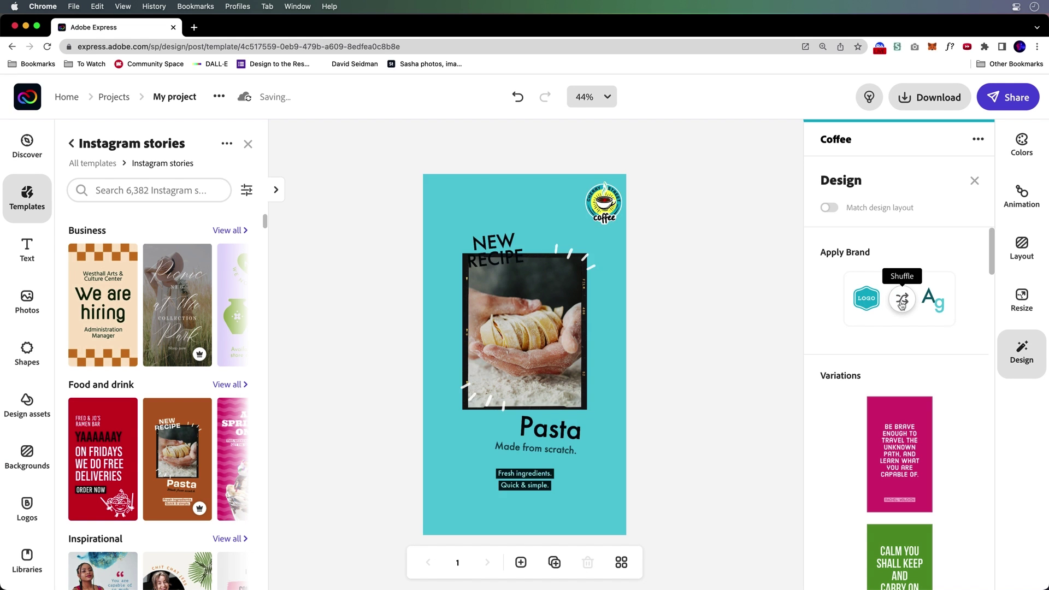
pyautogui.click(902, 303)
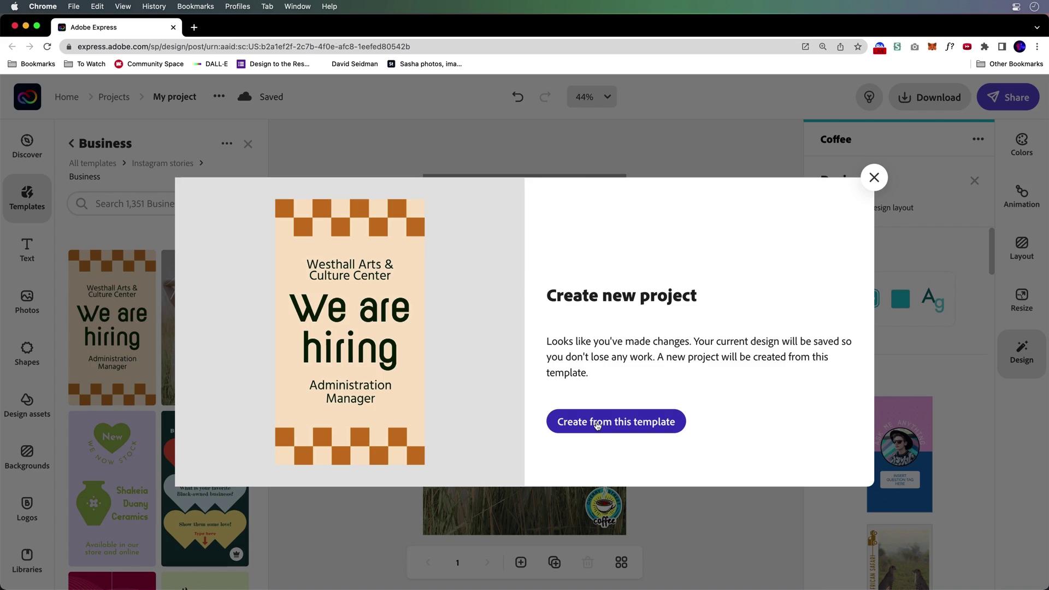
pyautogui.click(598, 426)
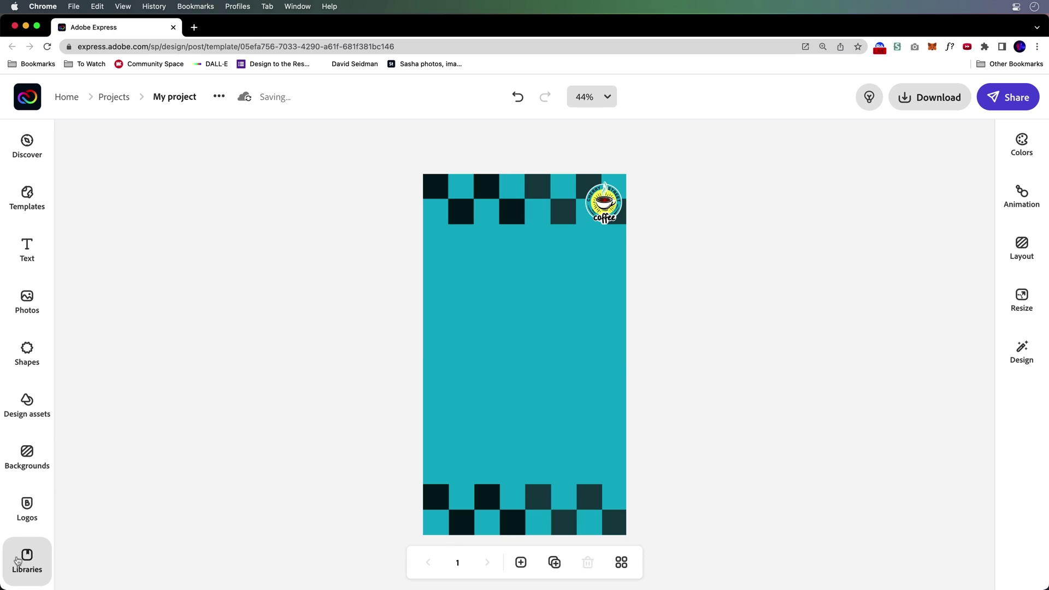
# Insert the Cherry Cinnamon Latte asset from the Coffee library and centre it on the teal story
pyautogui.click(28, 514)
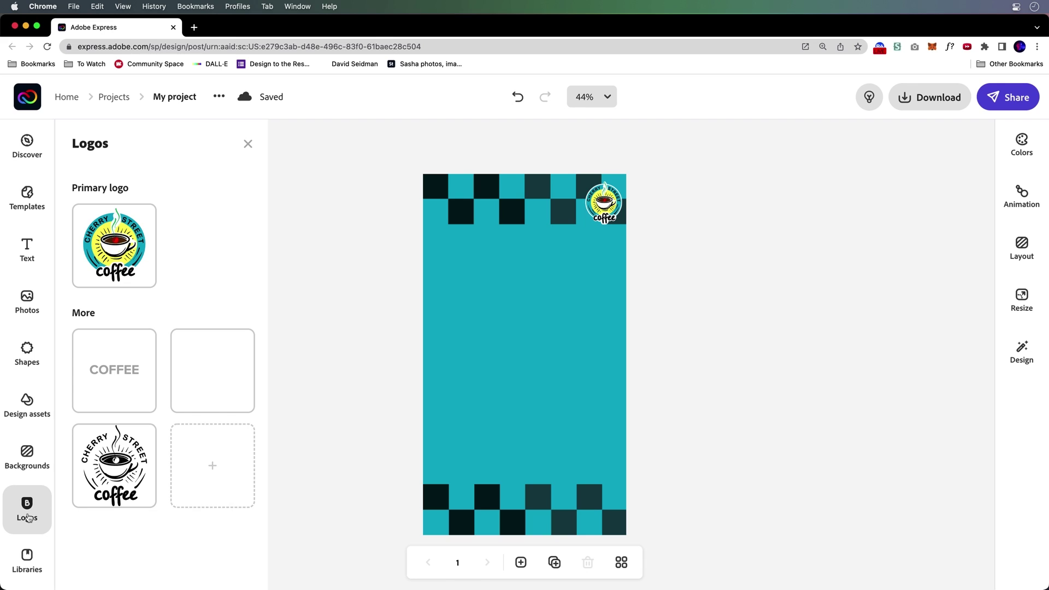
pyautogui.click(26, 566)
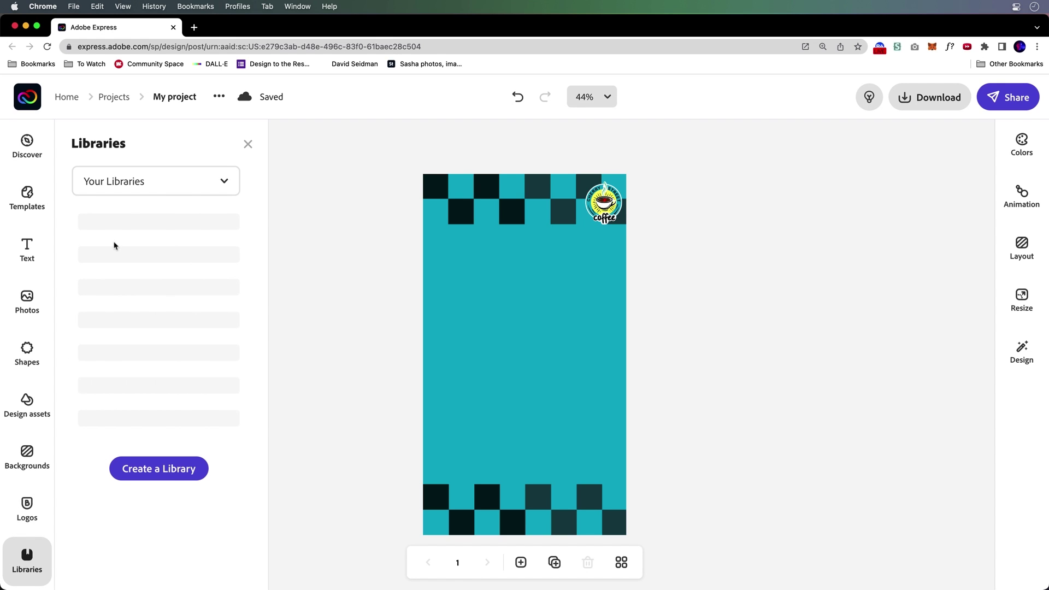
pyautogui.click(103, 229)
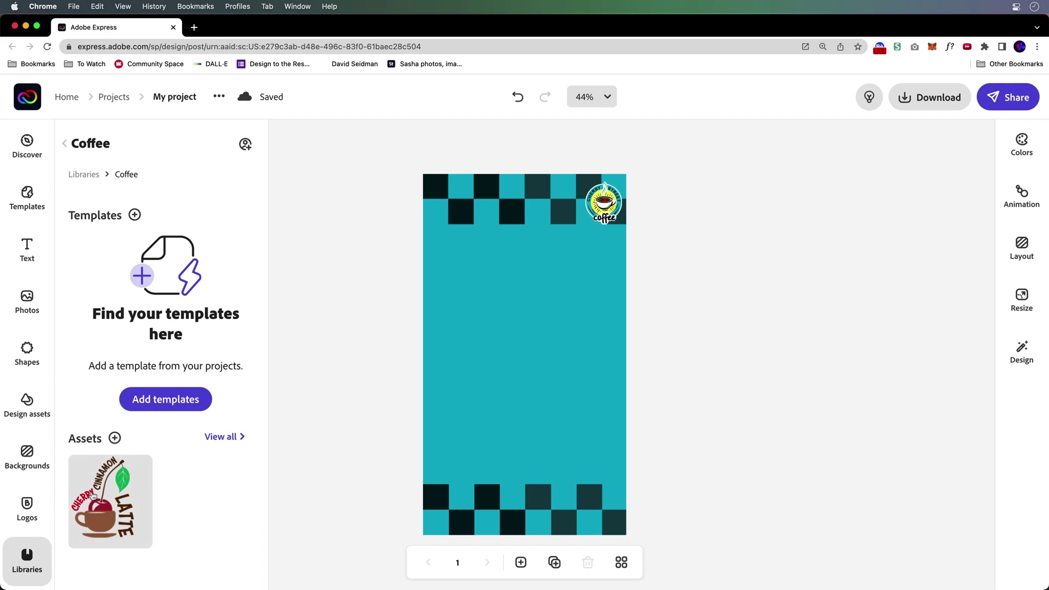
pyautogui.click(93, 497)
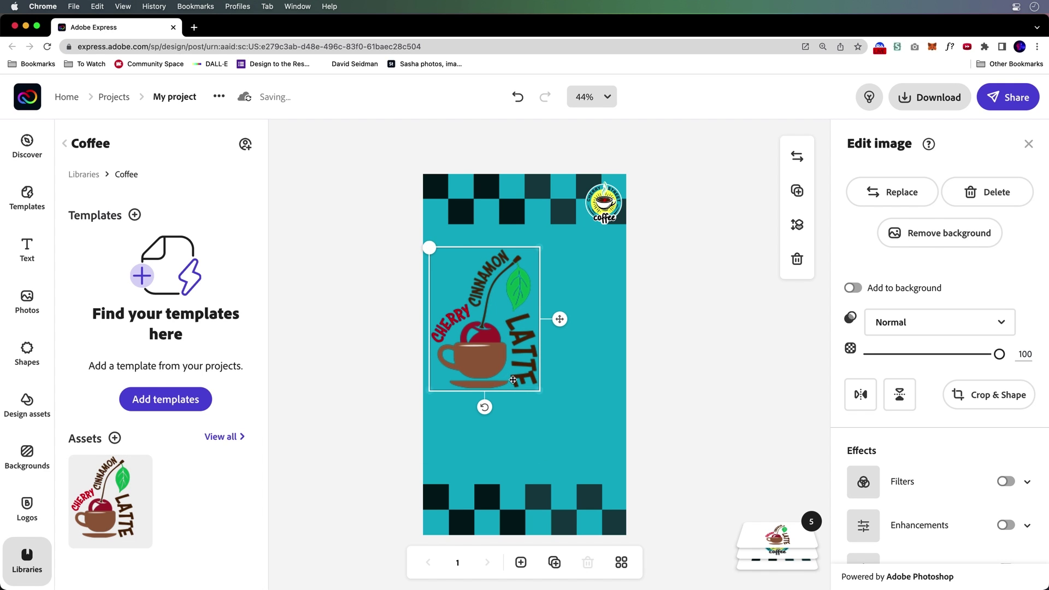
pyautogui.moveTo(489, 341); pyautogui.dragTo(528, 369)
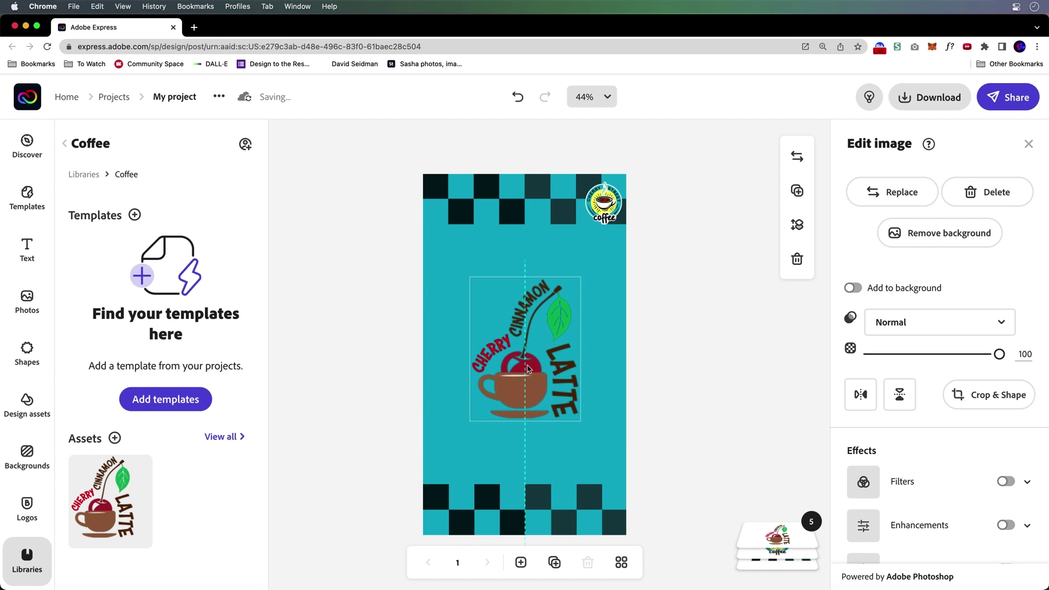
pyautogui.click(355, 329)
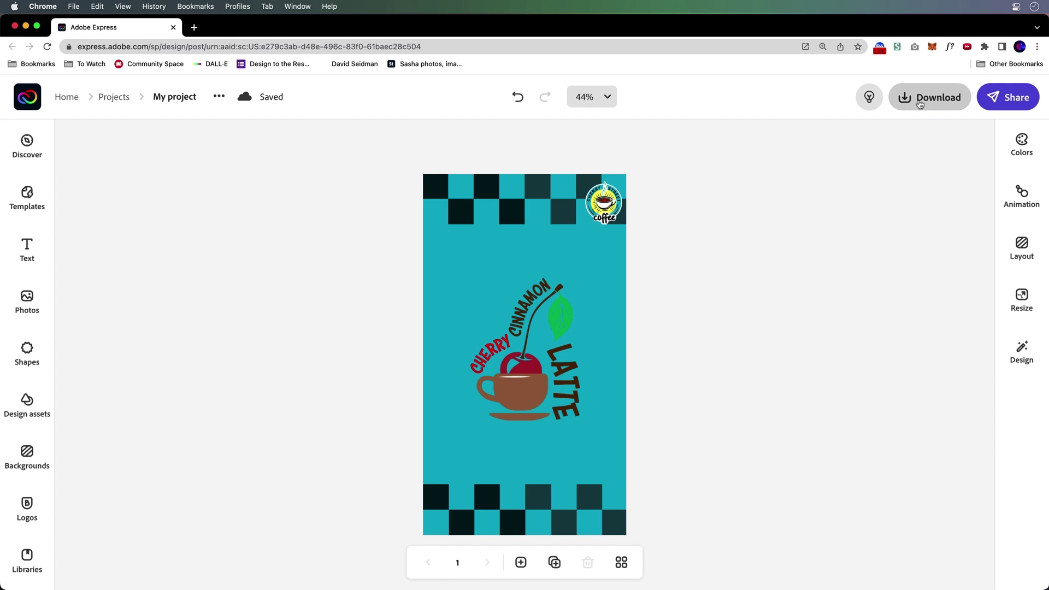
# Download the story as a PDF and reveal My project.pdf in the Downloads folder
pyautogui.click(920, 104)
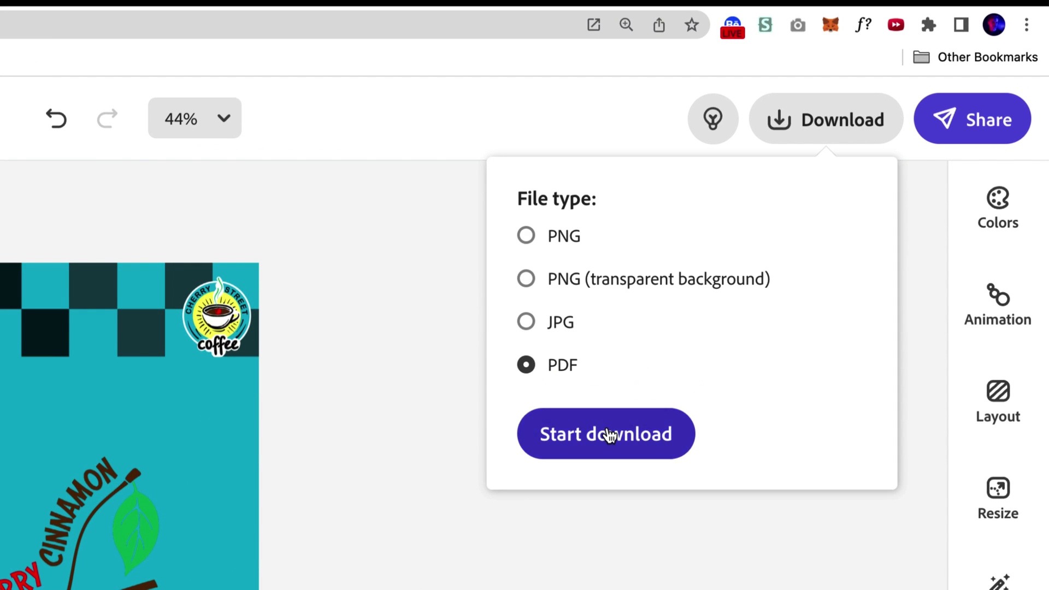
pyautogui.click(604, 436)
pyautogui.click(112, 575)
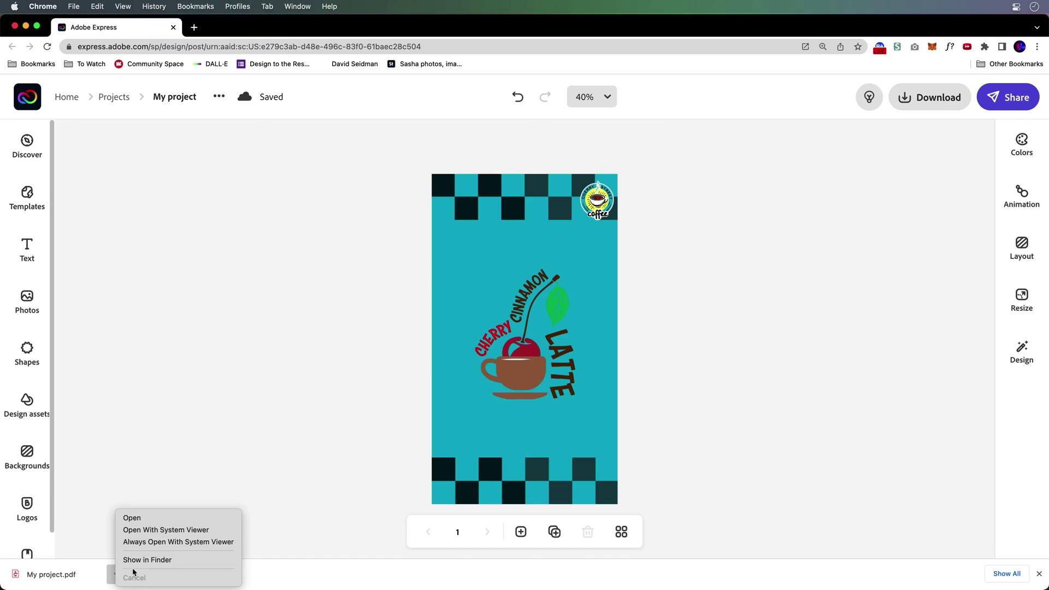
pyautogui.click(147, 560)
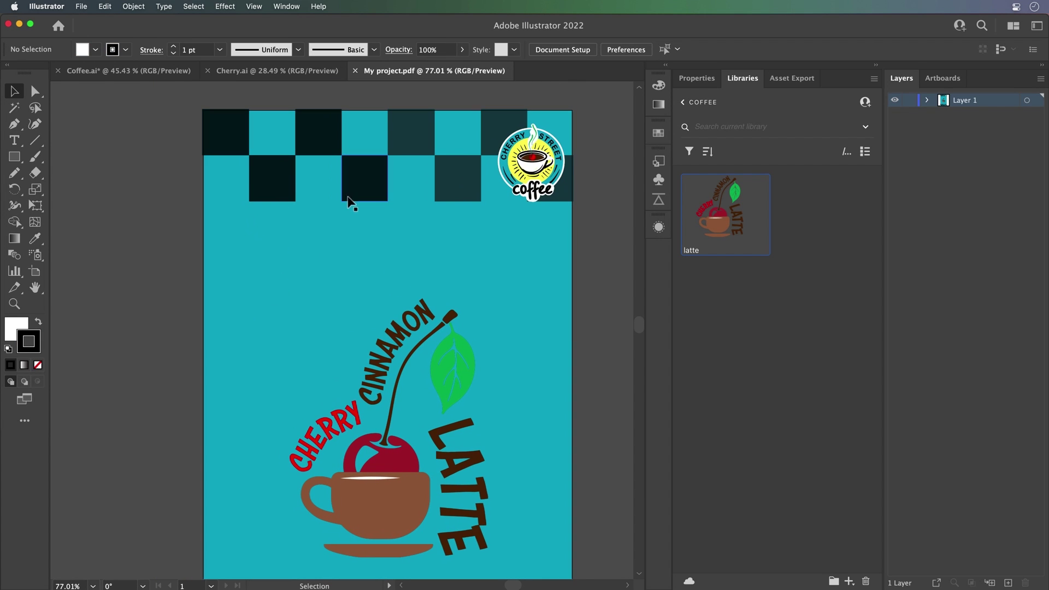
# Nudge the latte clip group up and left, then expand Layer 1 to list its clip groups and paths
pyautogui.moveTo(486, 328); pyautogui.dragTo(479, 298)
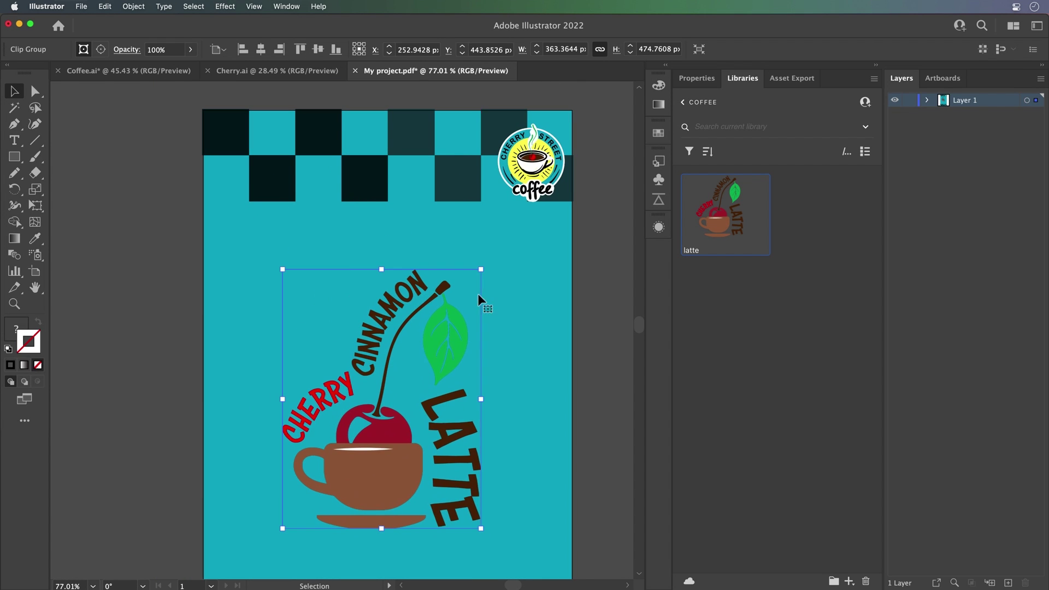
pyautogui.click(929, 101)
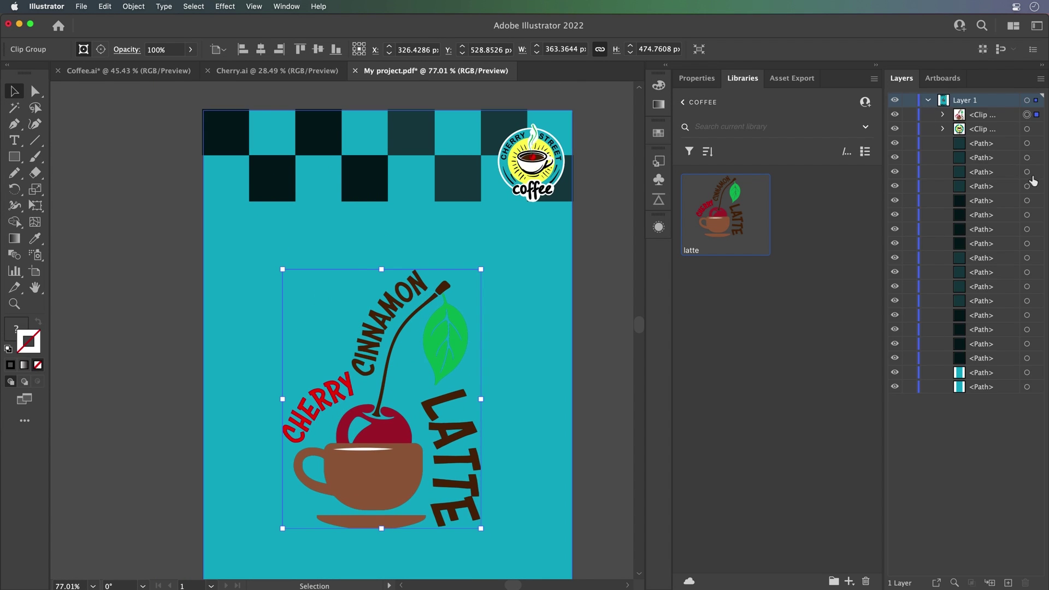